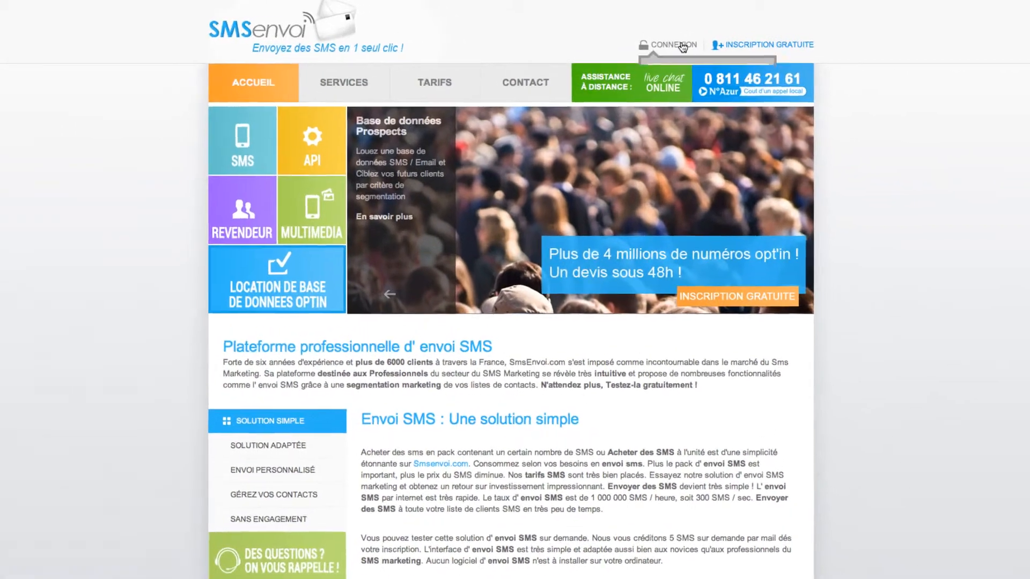
Log in to the SMSenvoi member account using the pre-filled e-mail and password.
{"action": "left_click", "coordinate": [679, 44]}
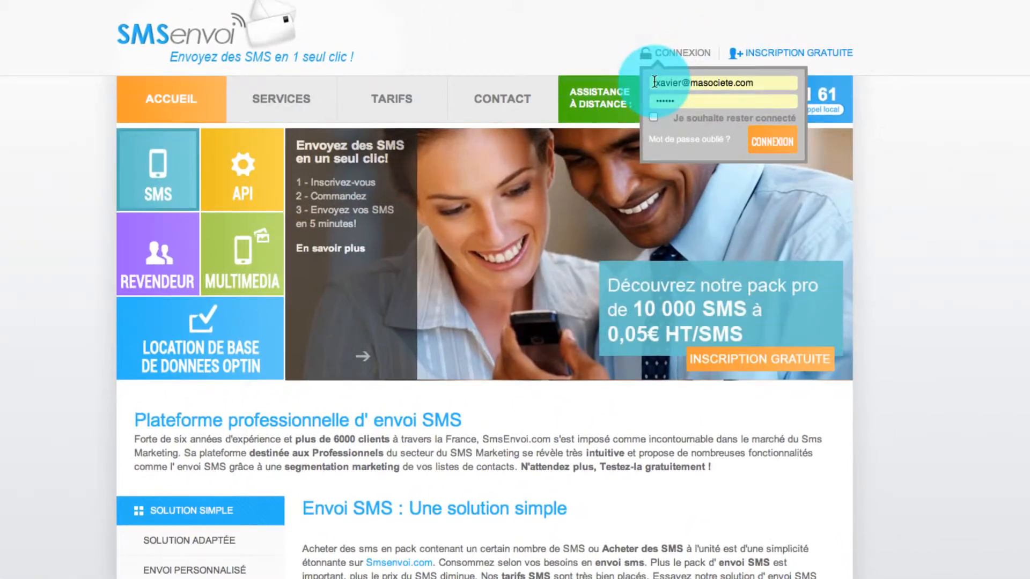
{"action": "double_click", "coordinate": [655, 81]}
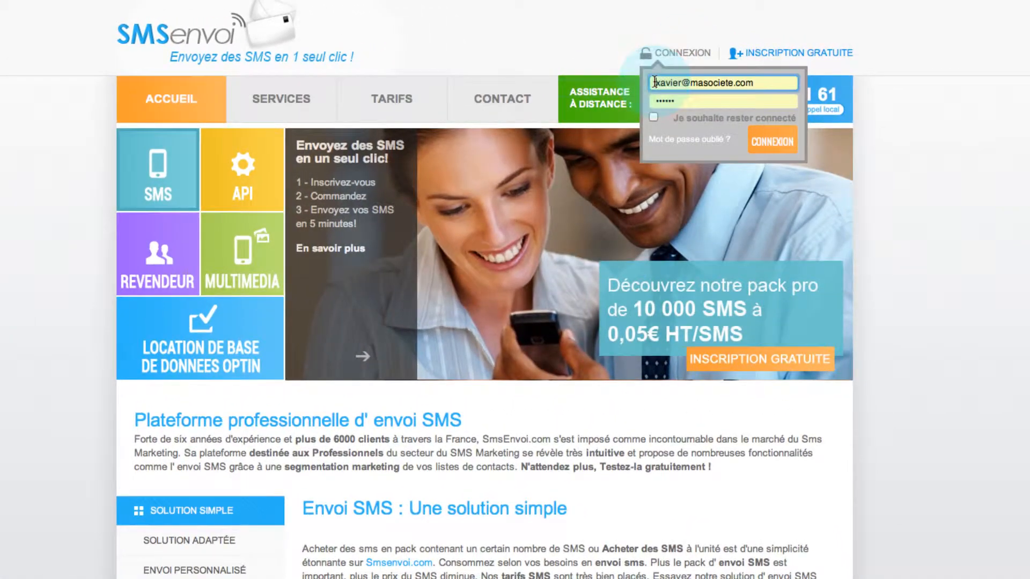
{"action": "triple_click", "coordinate": [654, 81]}
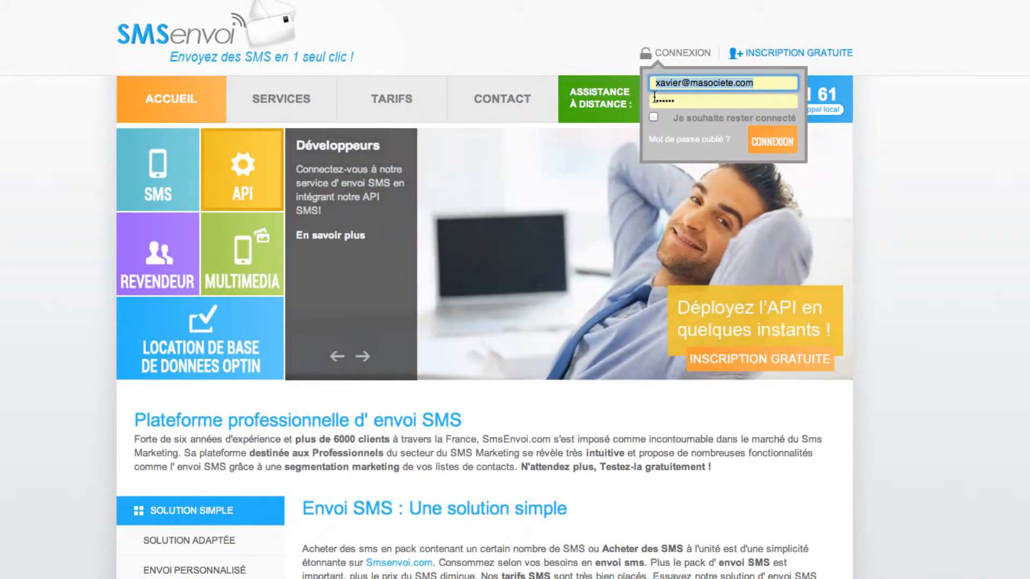
{"action": "double_click", "coordinate": [654, 99]}
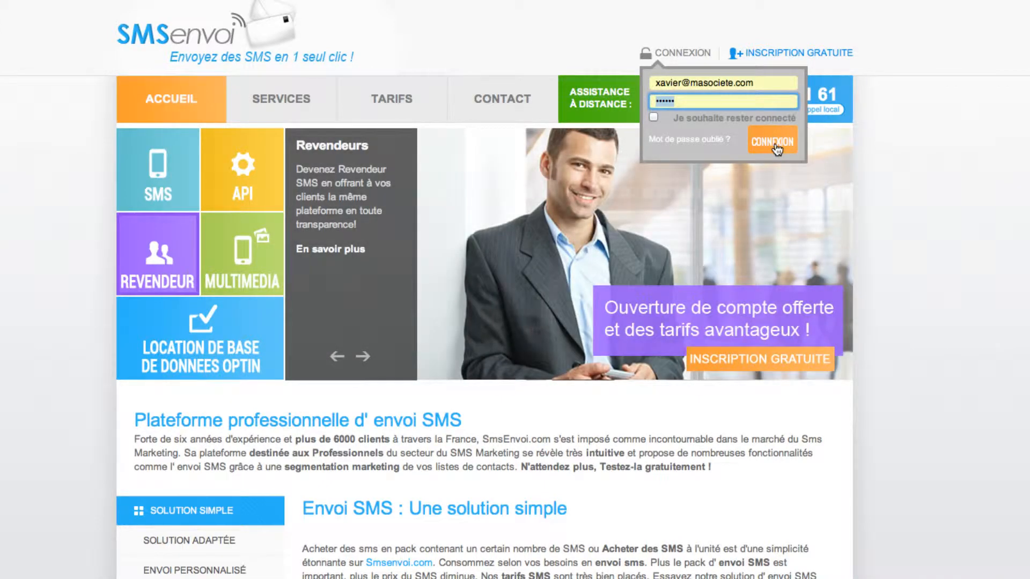
{"action": "left_click", "coordinate": [776, 145]}
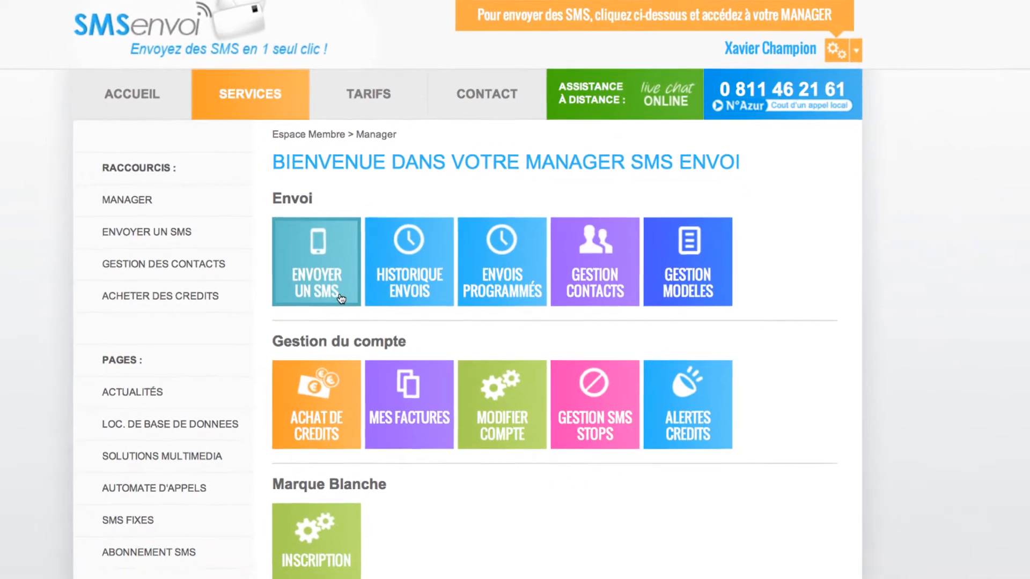
Start a new SMS from the ENVOYER UN SMS tile and set its type to SMS Premium.
{"action": "left_click", "coordinate": [358, 244]}
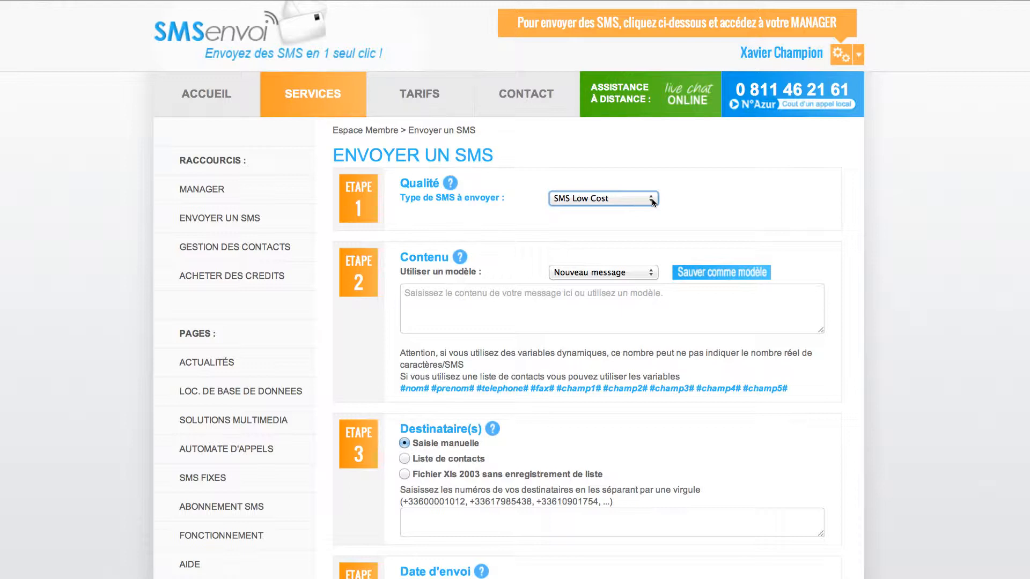
{"action": "left_click", "coordinate": [653, 202]}
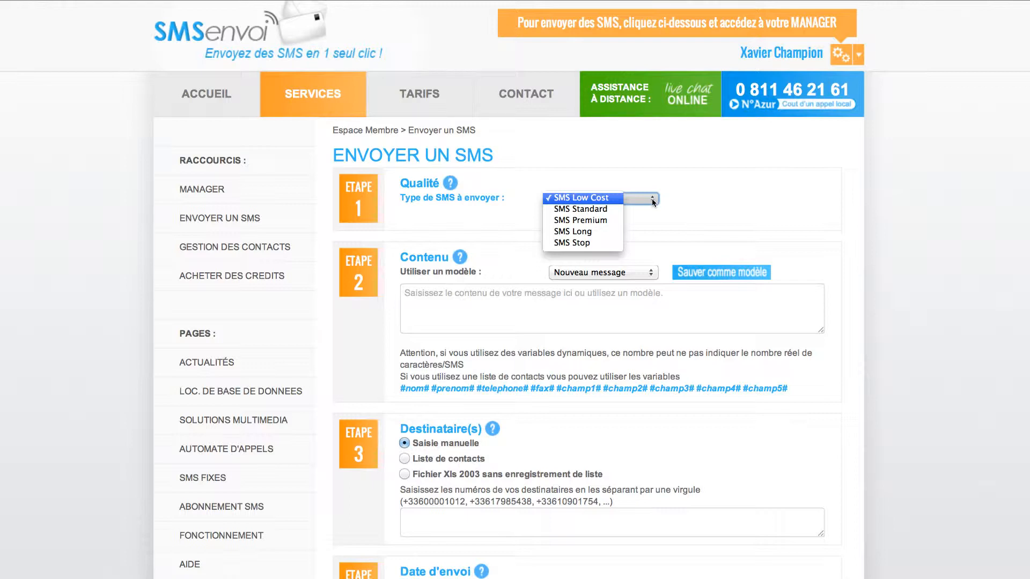
{"action": "left_click", "coordinate": [593, 223]}
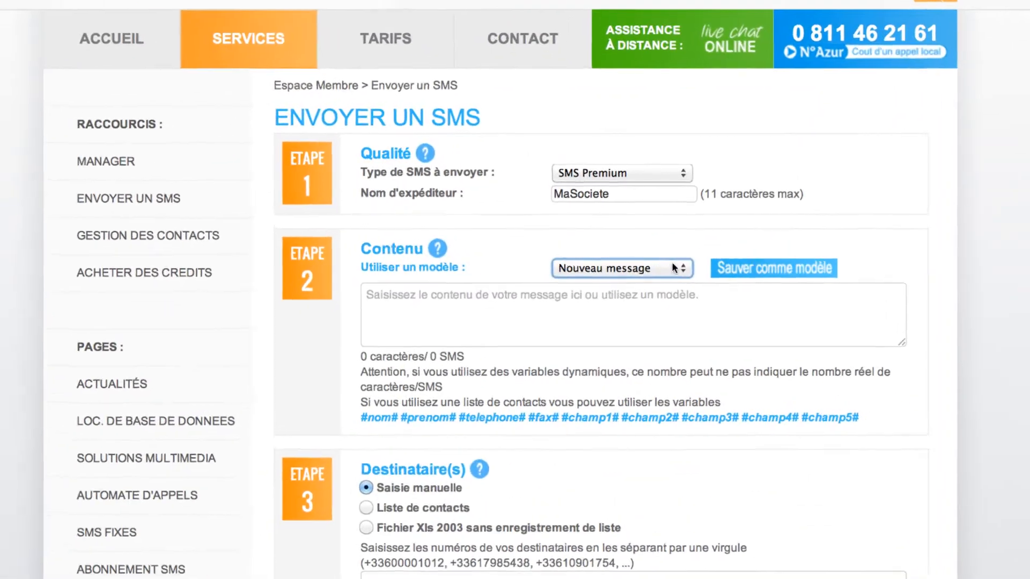
Fill the message from the 'Modele SMS- Offre de remise' template (160 characters, 1 SMS).
{"action": "left_click", "coordinate": [671, 268]}
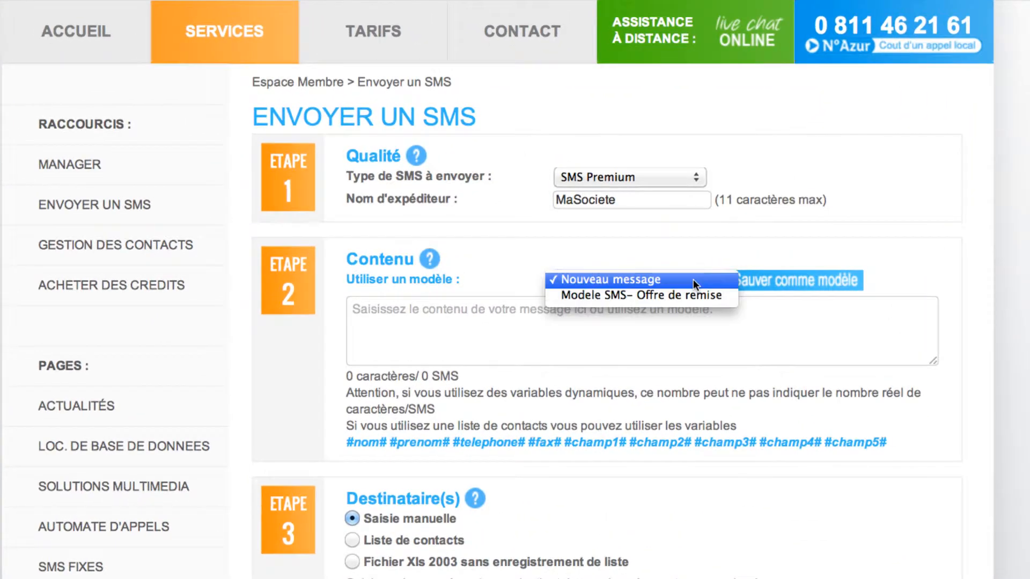
{"action": "left_click", "coordinate": [693, 295]}
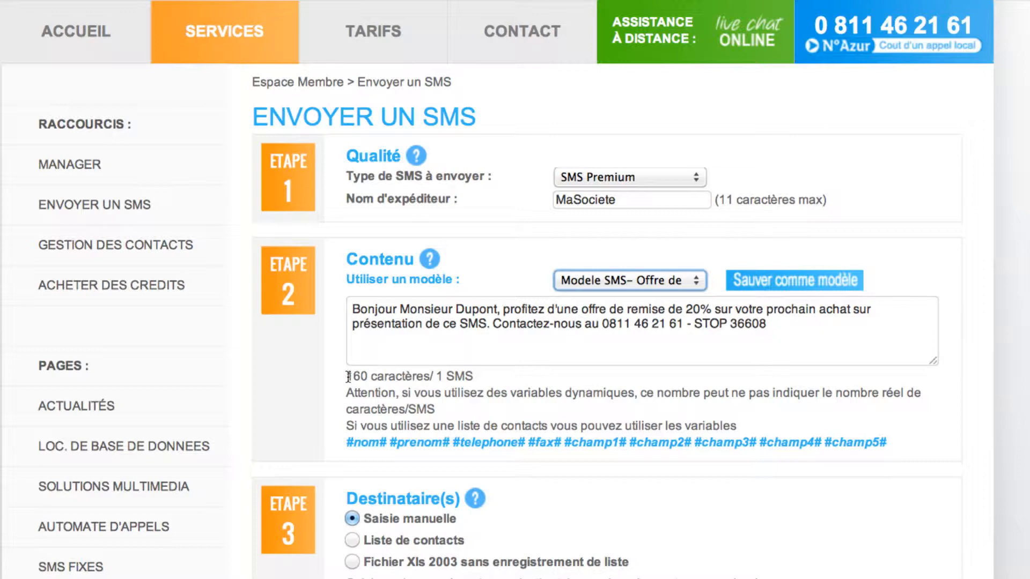
{"action": "left_click_drag", "start_coordinate": [348, 376], "coordinate": [473, 378]}
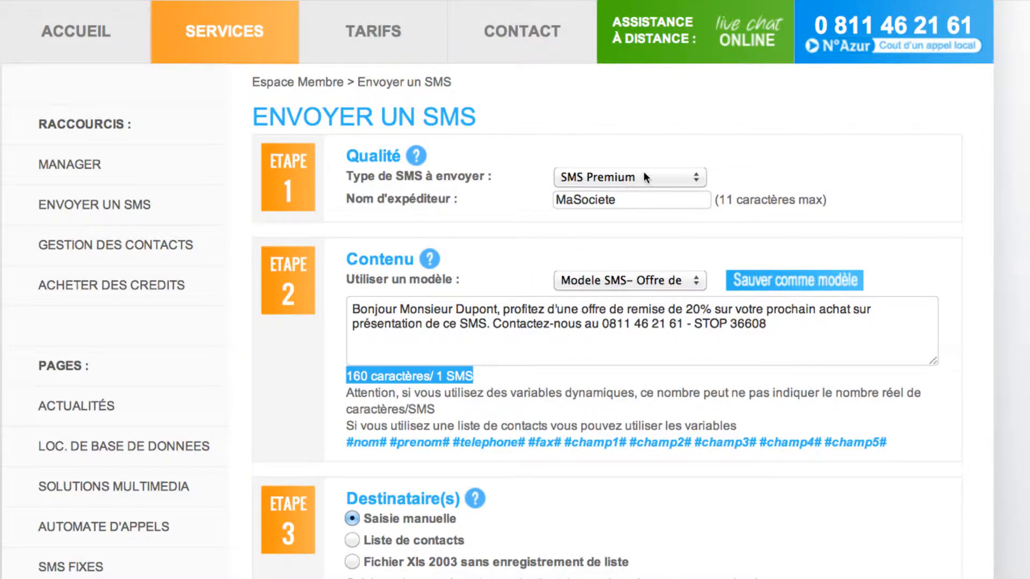
Switch the SMS type to SMS Long.
{"action": "left_click", "coordinate": [696, 174]}
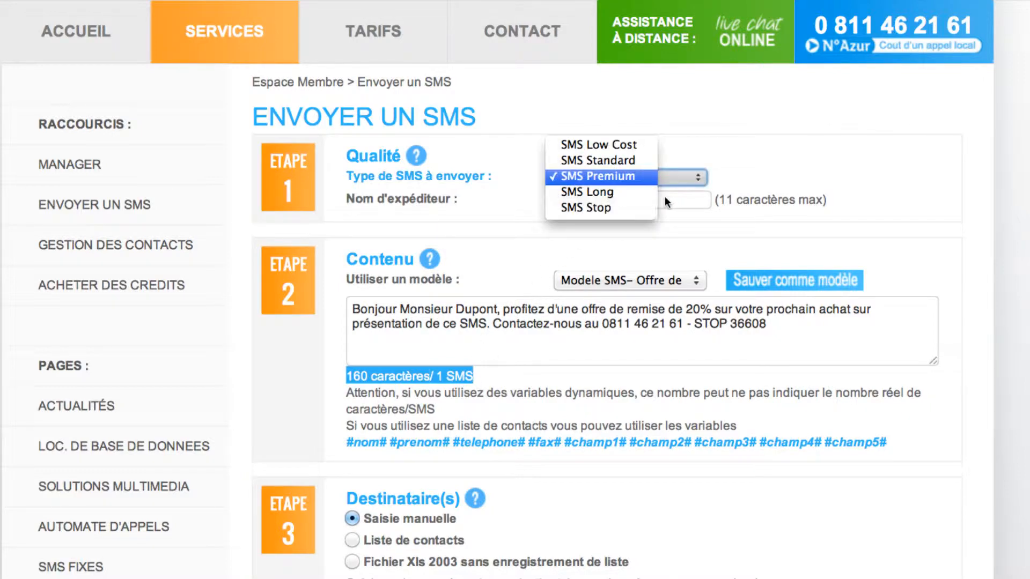
{"action": "left_click", "coordinate": [642, 194]}
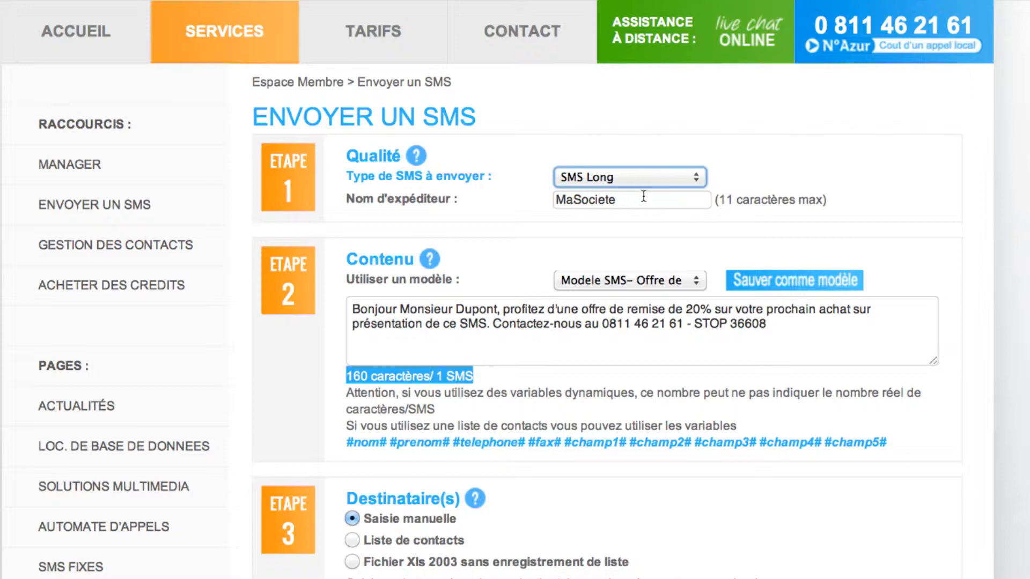
{"action": "left_click", "coordinate": [417, 245]}
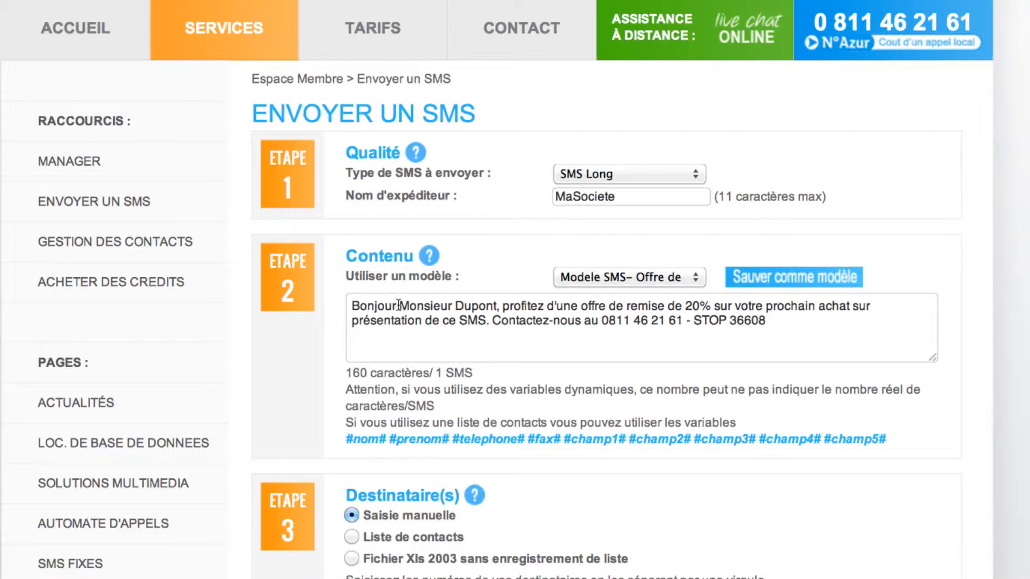
Replace the recipient's name with #nom# and address the SMS to contact list Liste TEST.
{"action": "left_click_drag", "start_coordinate": [399, 305], "coordinate": [496, 303]}
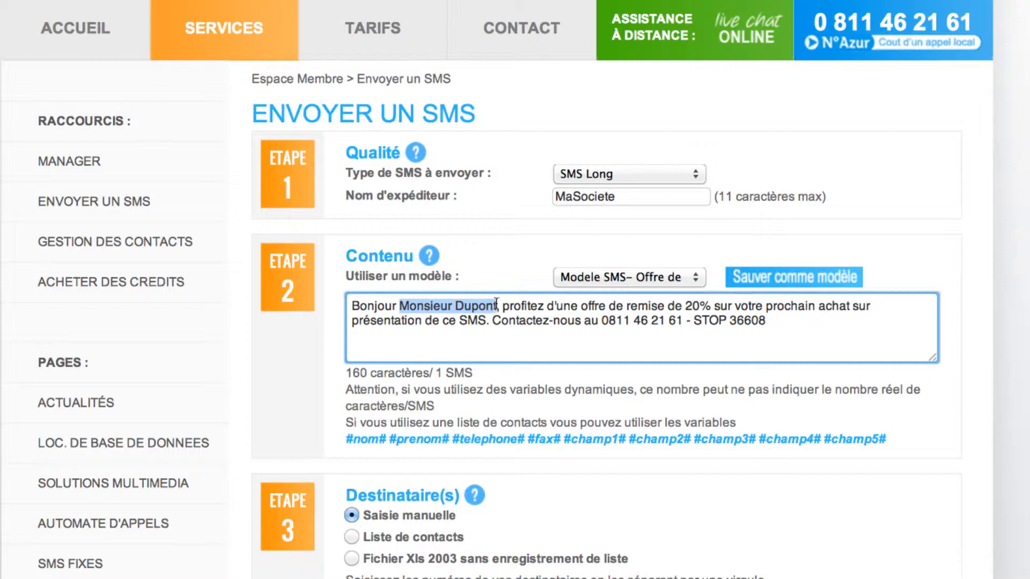
{"action": "type", "text": "#nom#"}
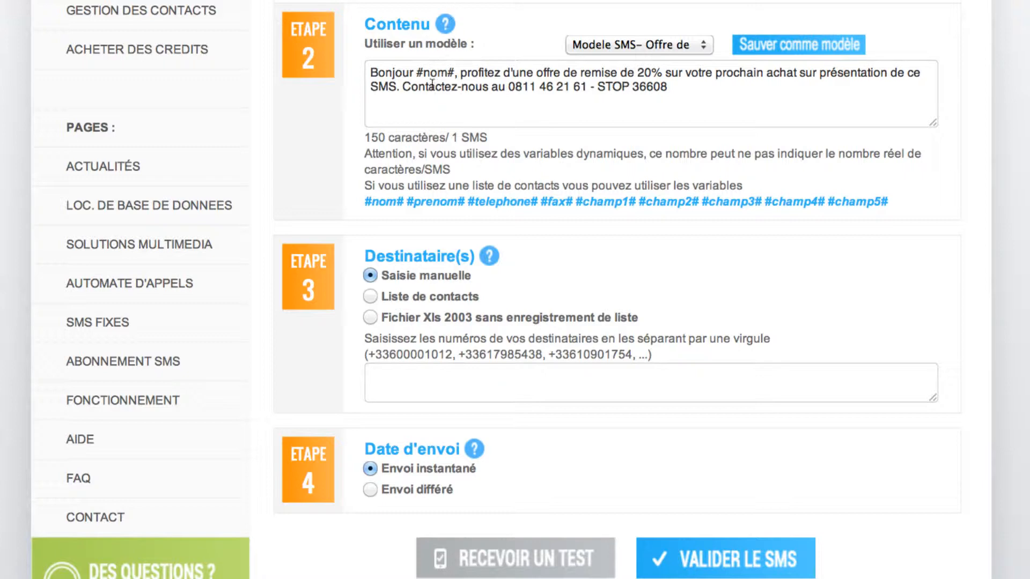
{"action": "left_click", "coordinate": [391, 380]}
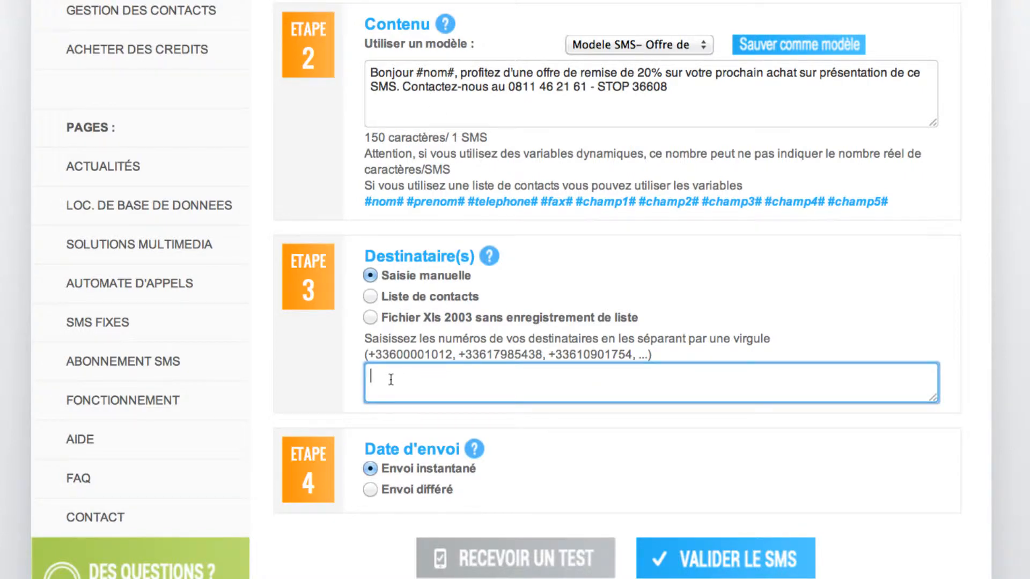
{"action": "key", "text": "super+v"}
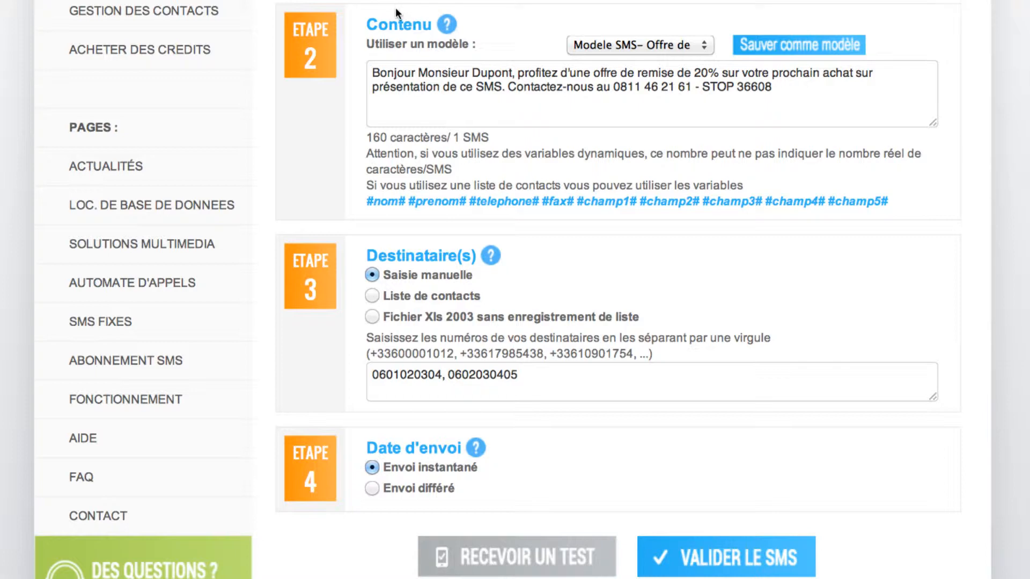
{"action": "left_click", "coordinate": [371, 296]}
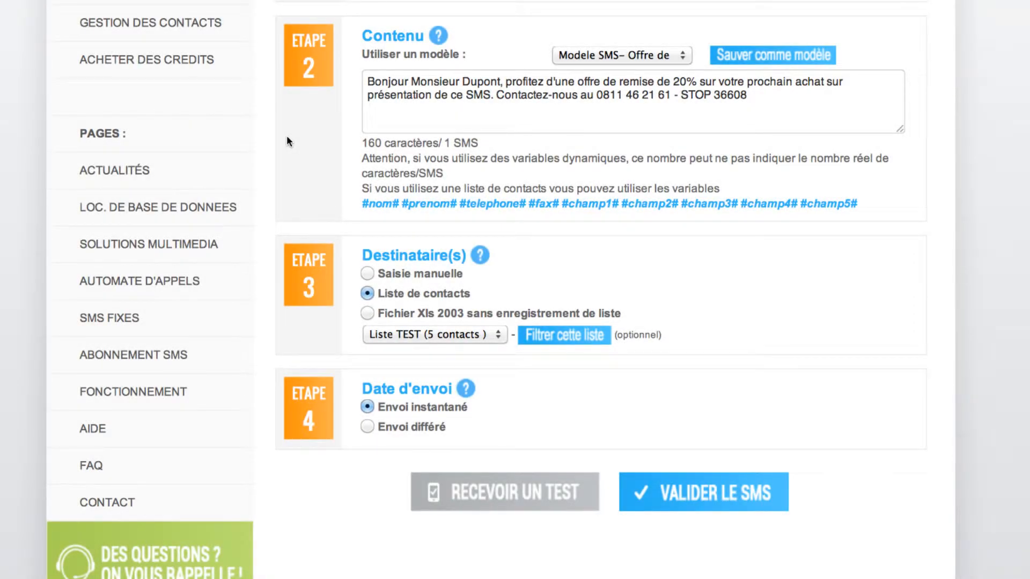
Load recipients from Xls 2003 file LISTE TEST, mapping Tel to column A and leaving last name unmapped.
{"action": "left_click", "coordinate": [368, 314]}
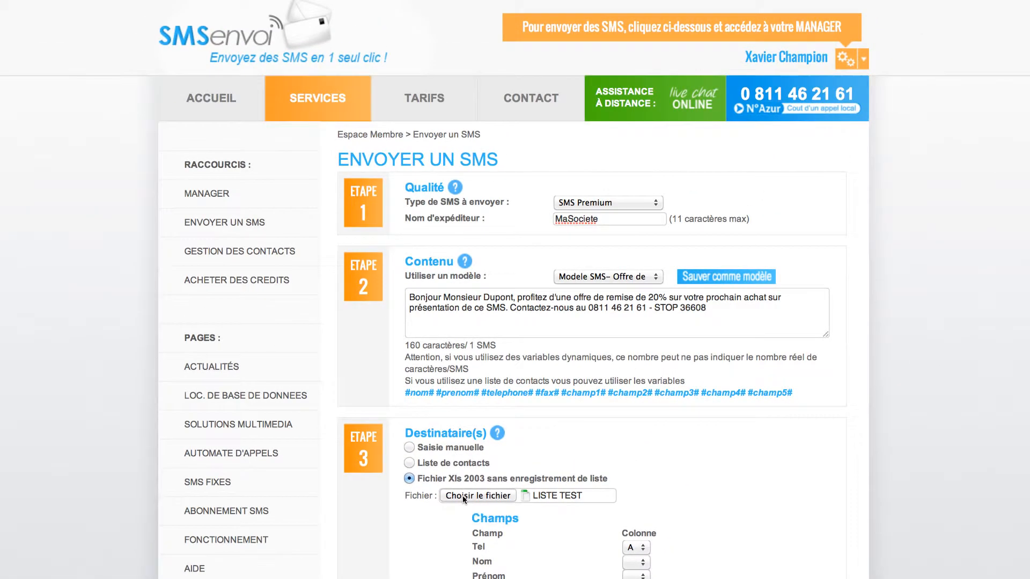
{"action": "left_click", "coordinate": [444, 387]}
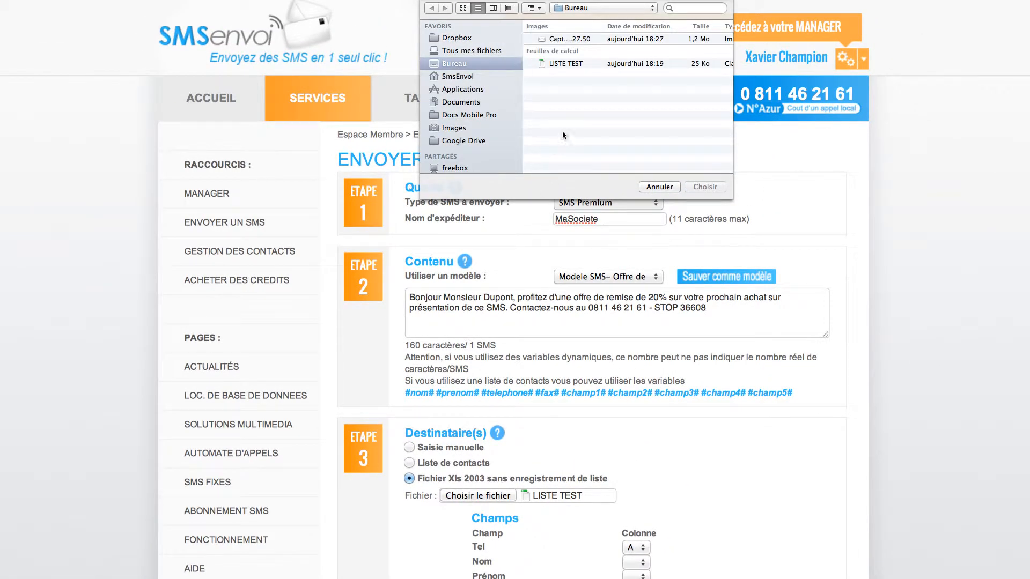
{"action": "double_click", "coordinate": [585, 63]}
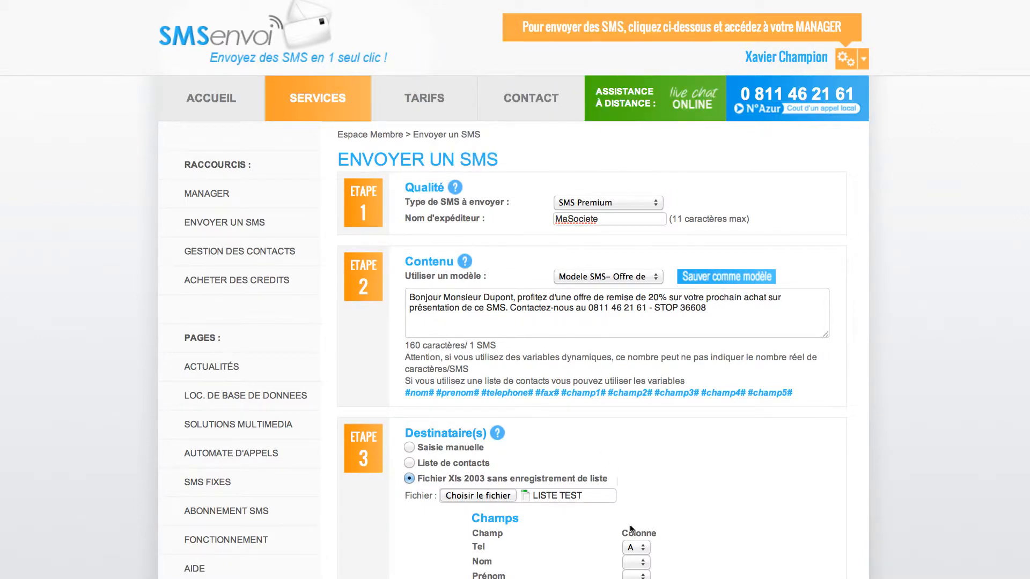
{"action": "left_click", "coordinate": [639, 548]}
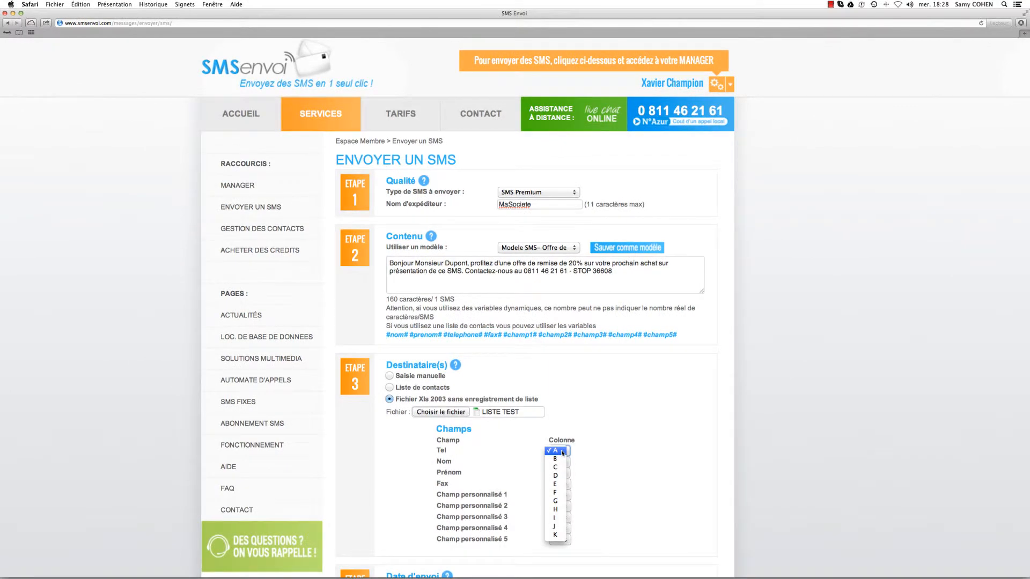
{"action": "left_click", "coordinate": [561, 451]}
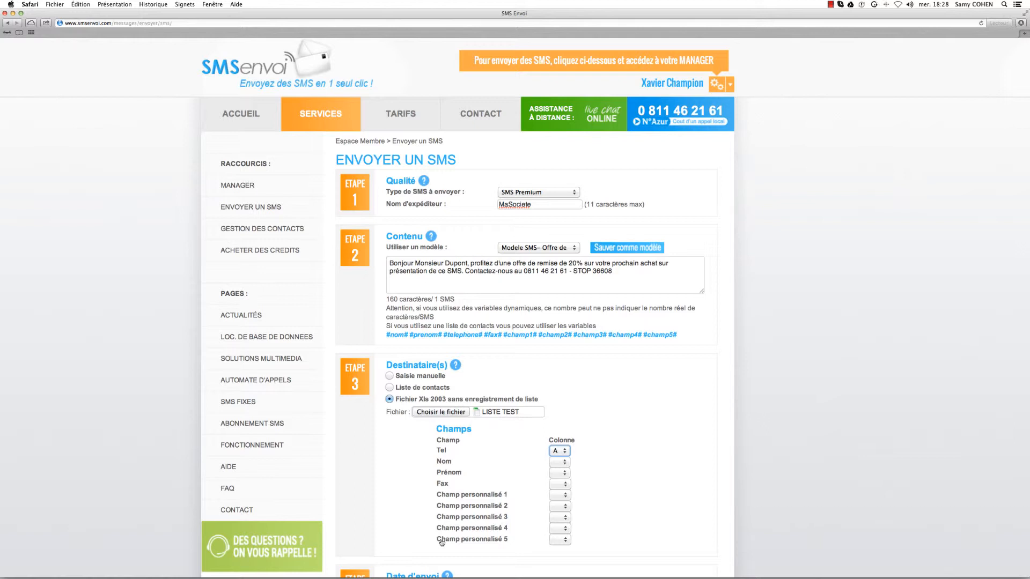
{"action": "left_click", "coordinate": [565, 463]}
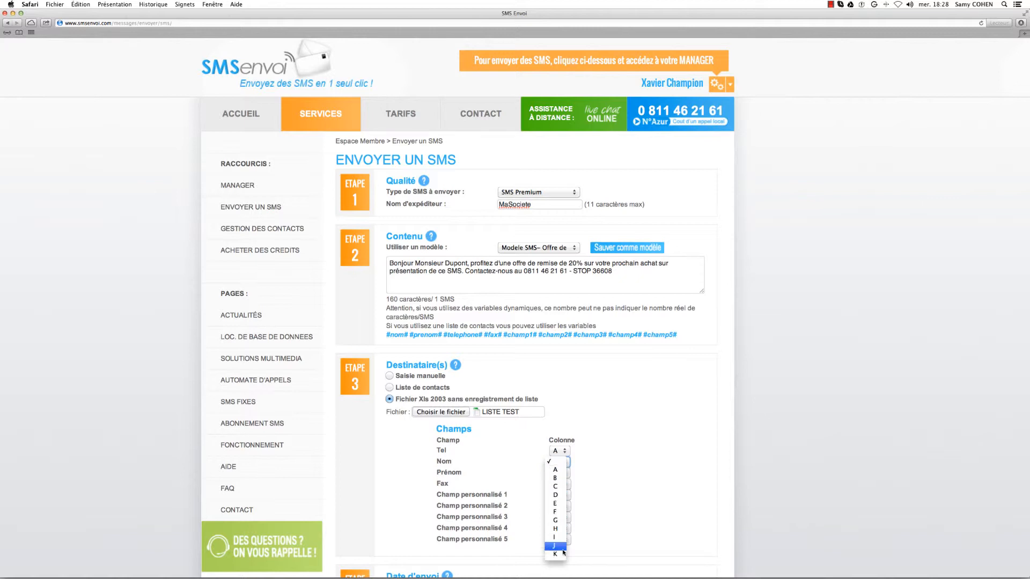
{"action": "left_click", "coordinate": [616, 497]}
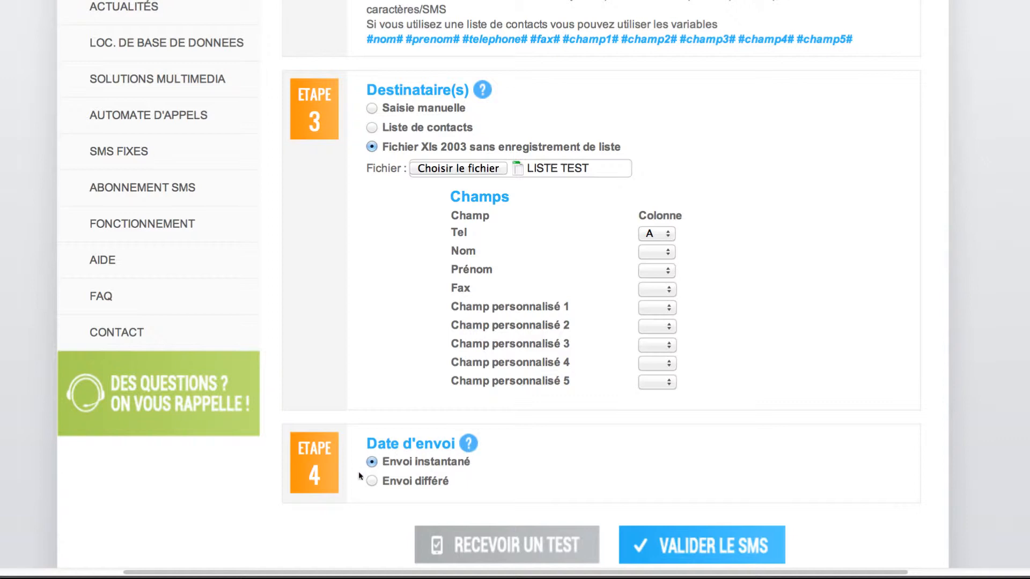
Schedule deferred sending for 31/10/2012 at 10:00 and send a test SMS to a test phone number.
{"action": "left_click", "coordinate": [371, 481]}
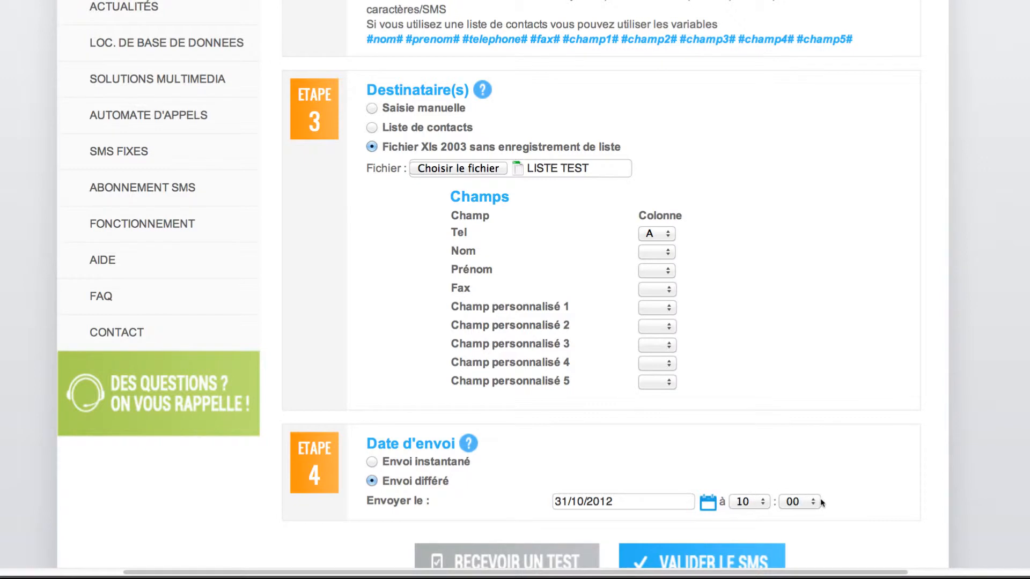
{"action": "left_click", "coordinate": [538, 565]}
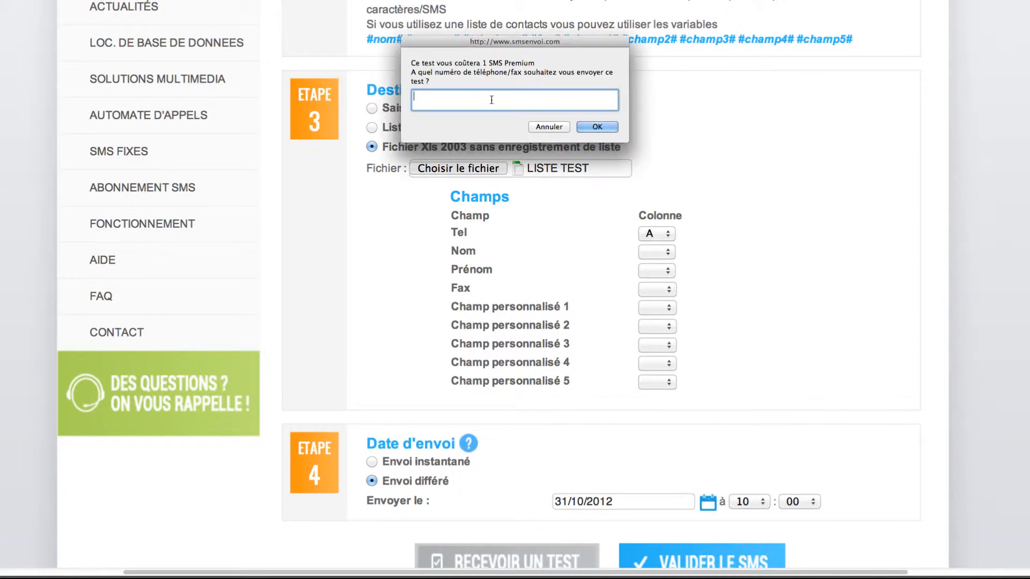
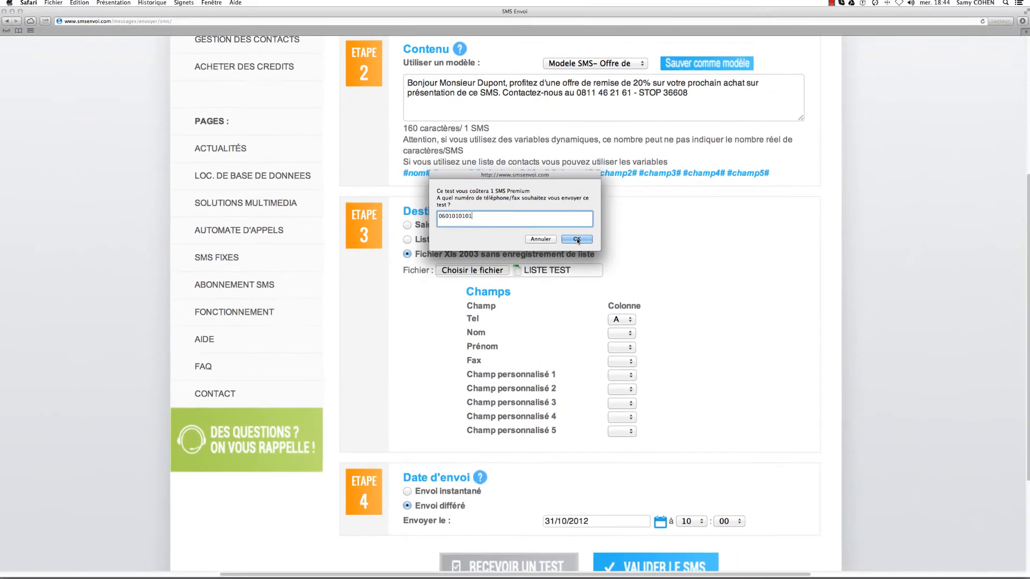
{"action": "left_click", "coordinate": [597, 127]}
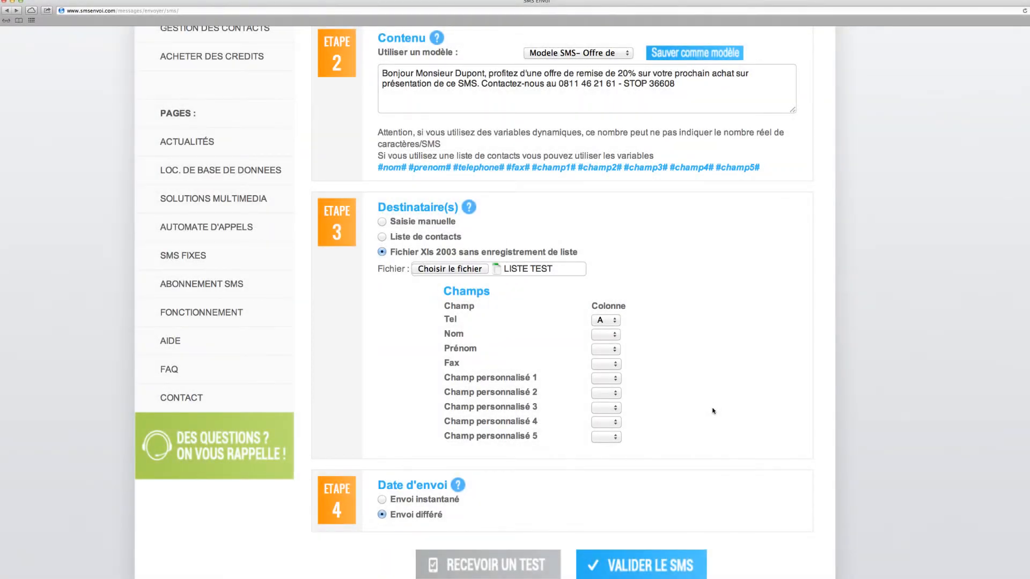
Validate the SMS and confirm the deferred Premium send to 5 recipients using 5 credits.
{"action": "left_click", "coordinate": [663, 570]}
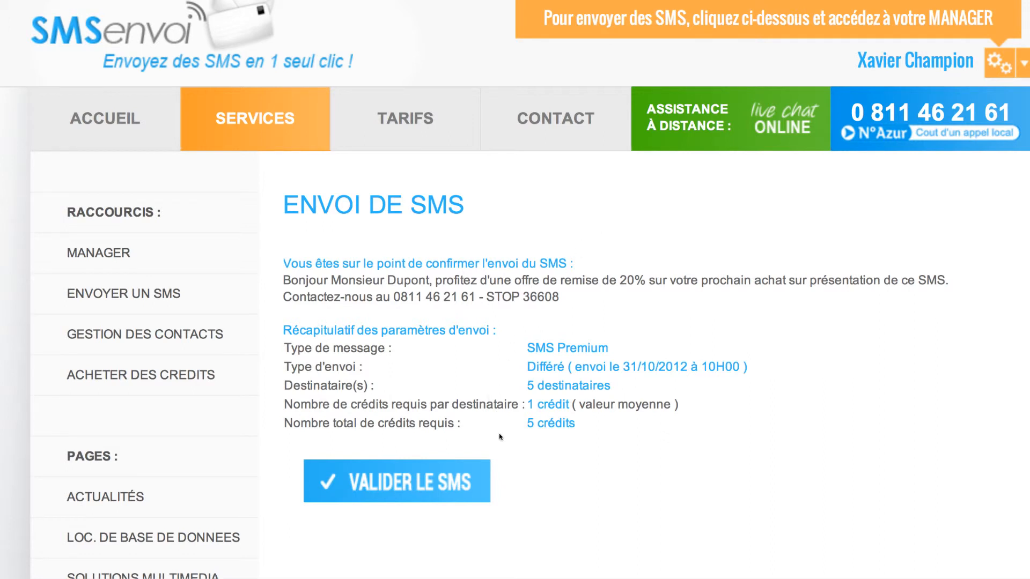
{"action": "left_click", "coordinate": [419, 485]}
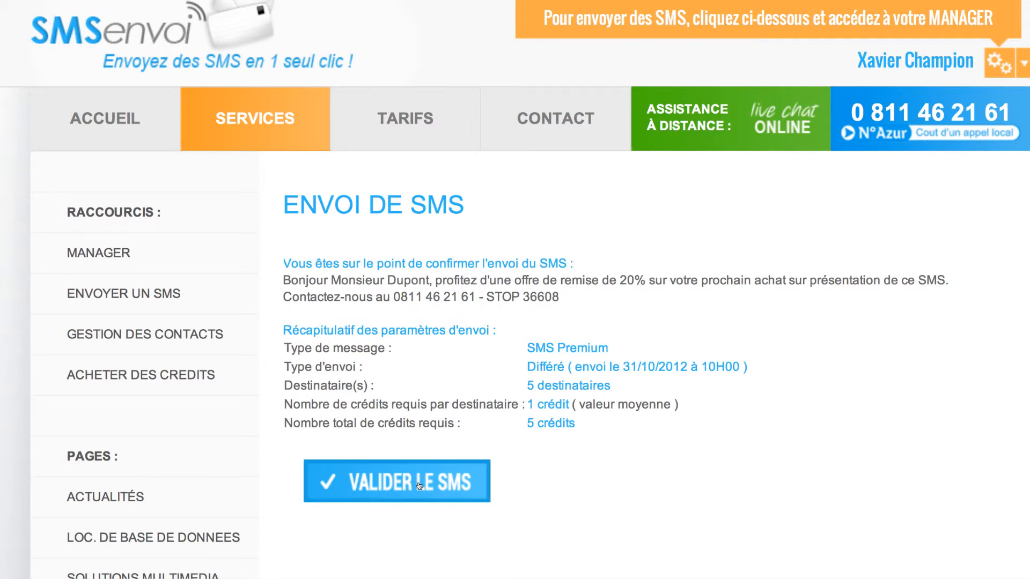